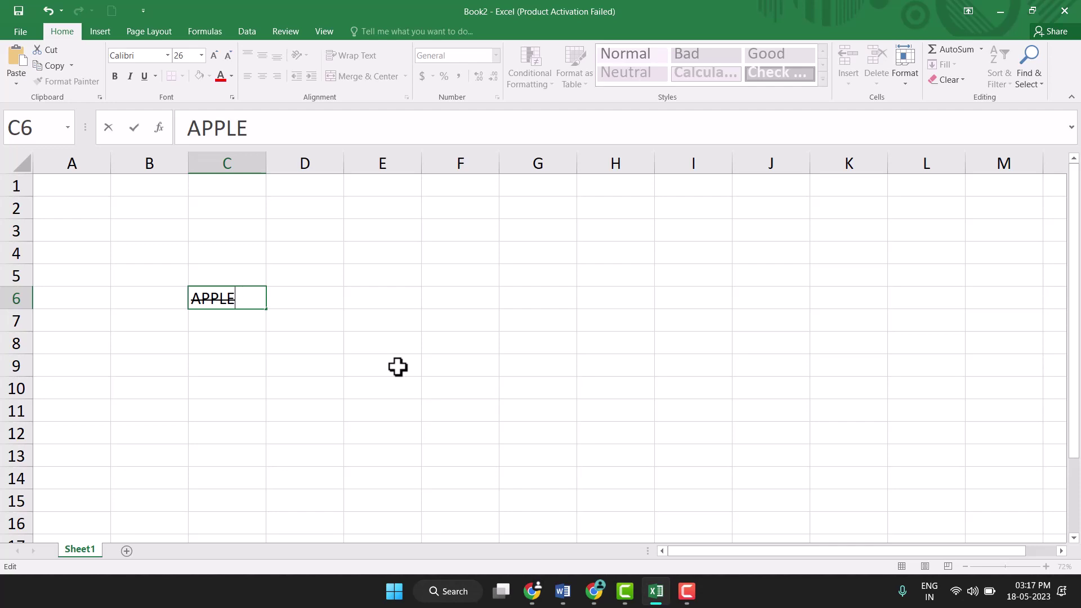
Select the struck-through word APPLE in C6 and bring up its context menu.
{"action": "double_click", "coordinate": [240, 296]}
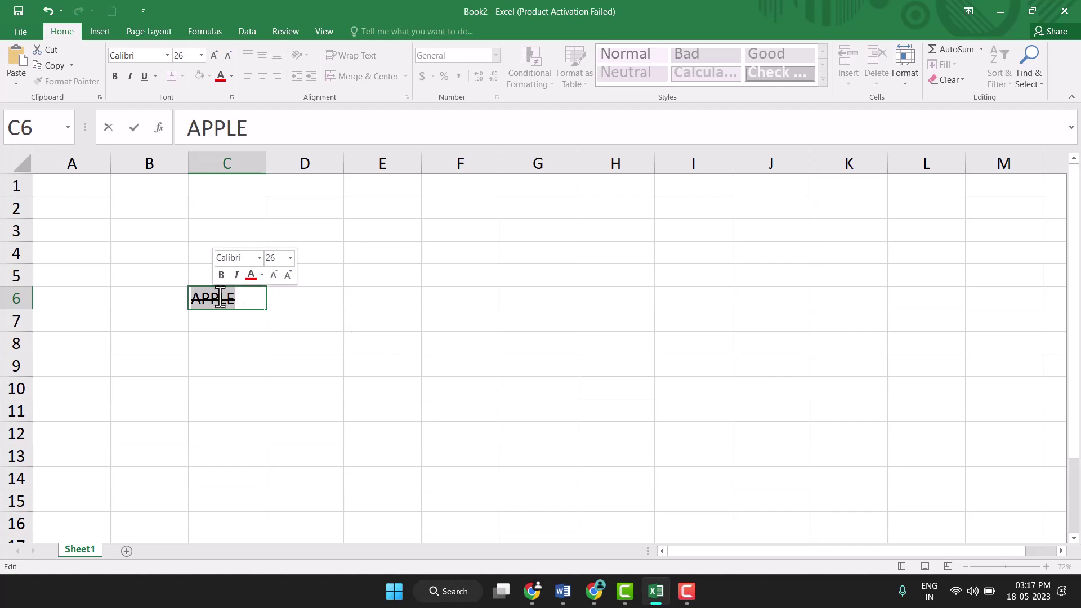
{"action": "double_click", "coordinate": [240, 296]}
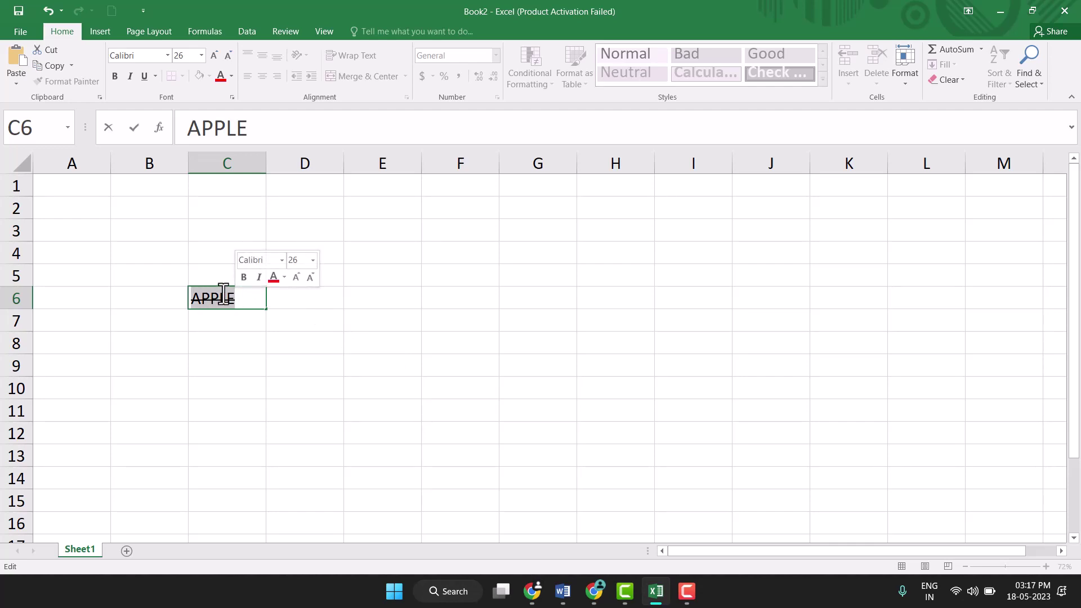
{"action": "left_click_drag", "start_coordinate": [241, 297], "coordinate": [187, 298]}
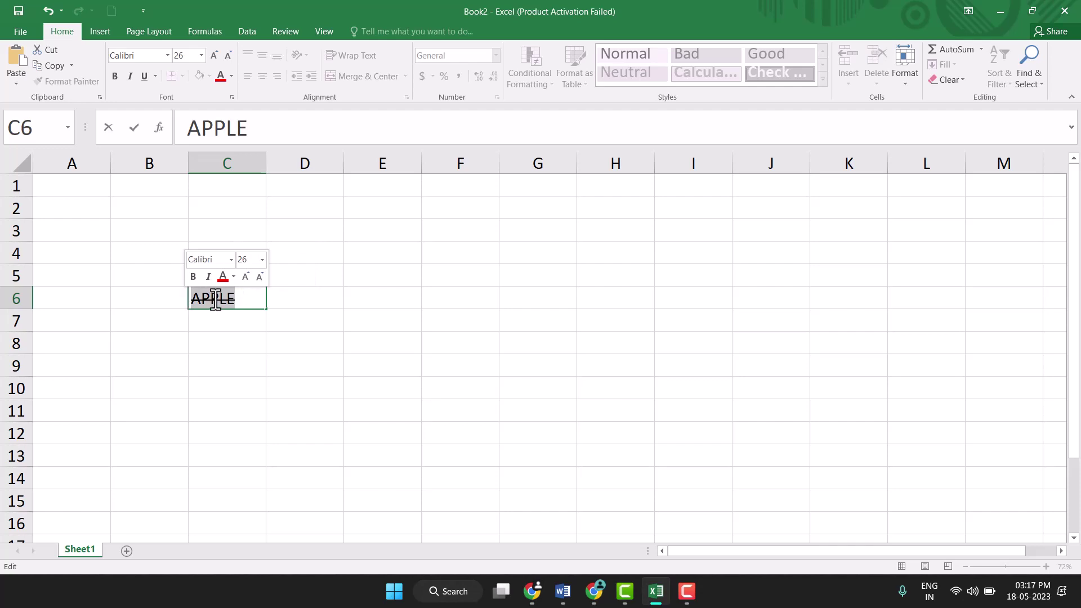
{"action": "right_click", "coordinate": [215, 297]}
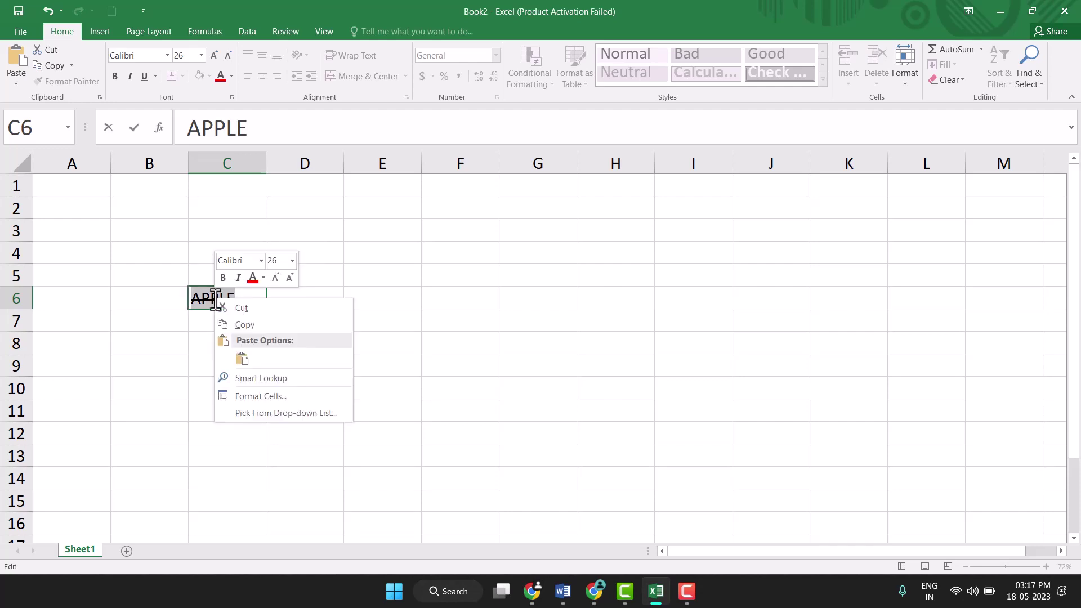
Uncheck Strikethrough in the Format Cells Font settings and apply it to APPLE.
{"action": "left_click", "coordinate": [270, 401]}
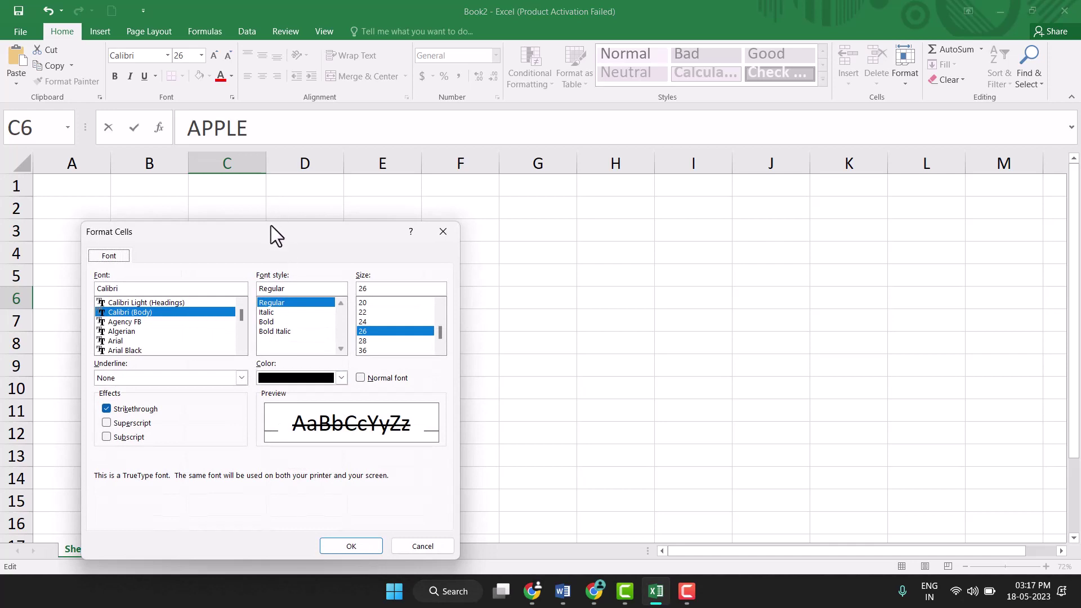
{"action": "left_click_drag", "start_coordinate": [271, 228], "coordinate": [325, 208]}
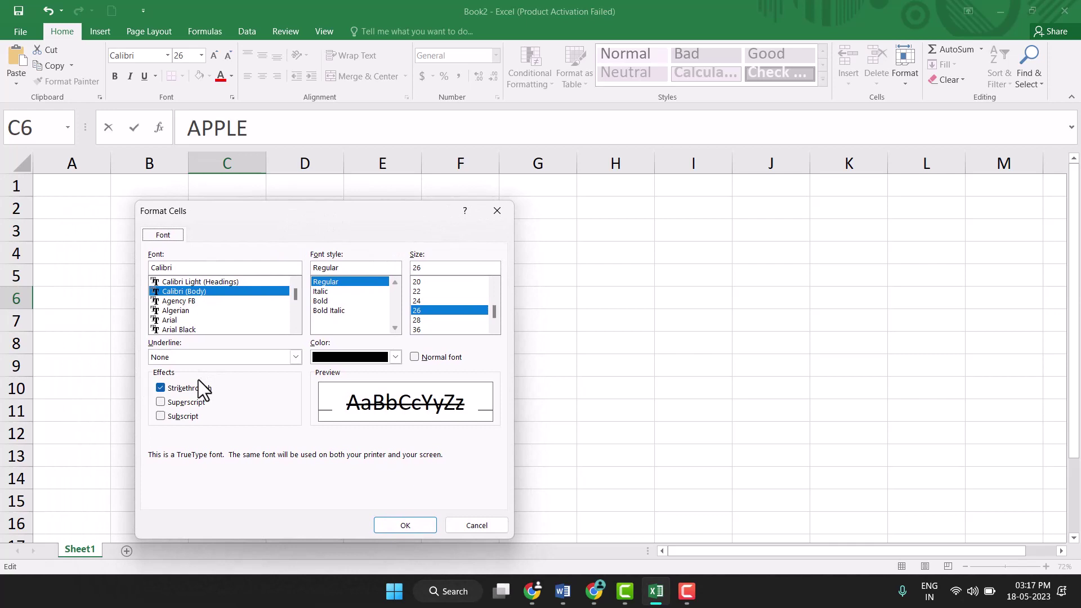
{"action": "left_click", "coordinate": [160, 386]}
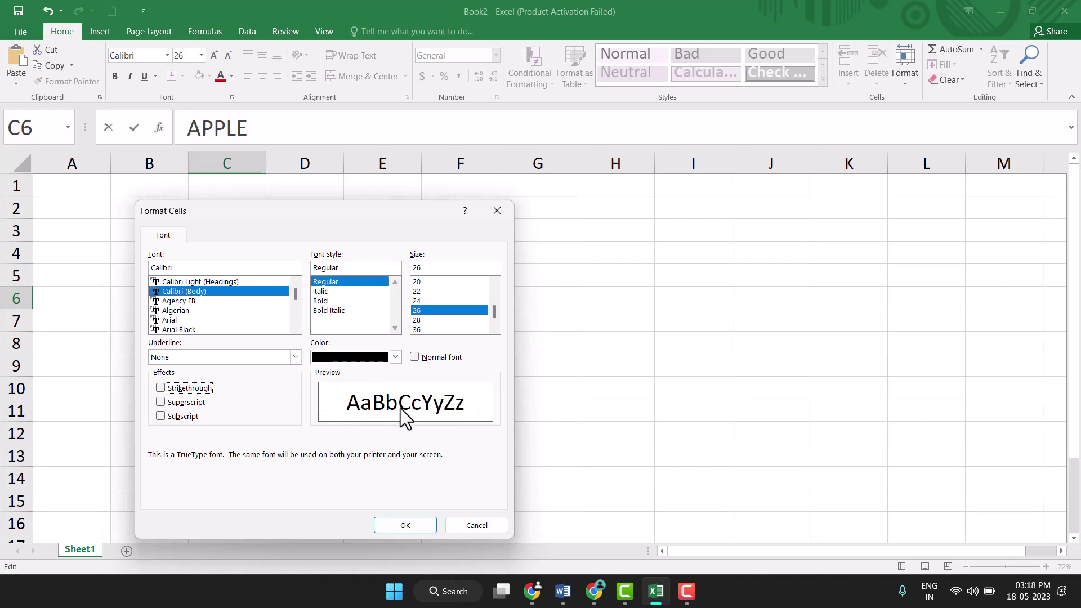
{"action": "left_click", "coordinate": [404, 521]}
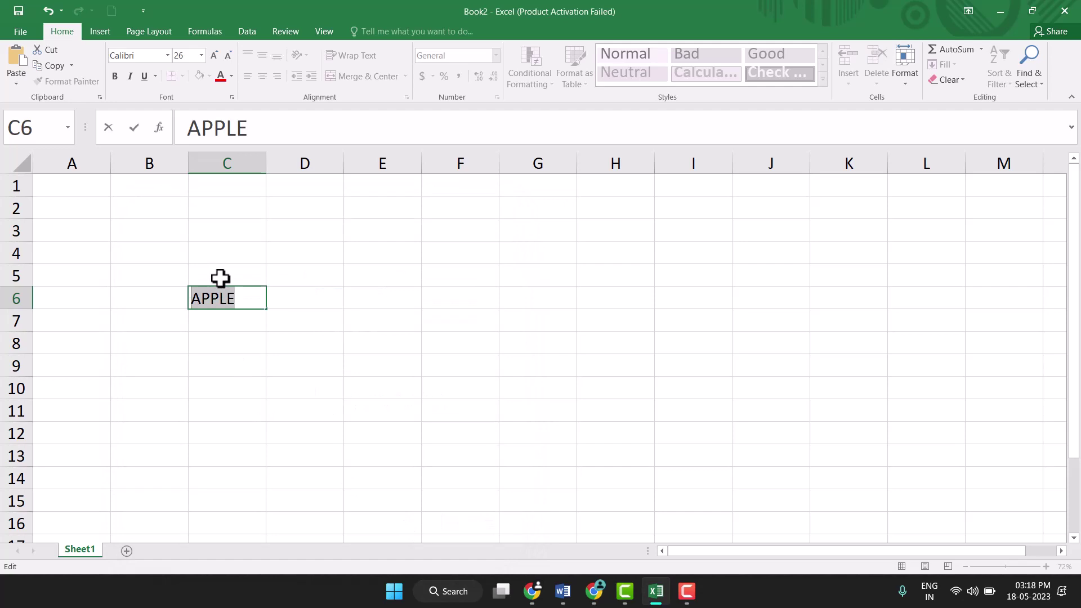
{"action": "left_click", "coordinate": [242, 304]}
{"action": "double_click", "coordinate": [189, 306]}
{"action": "left_click", "coordinate": [241, 304]}
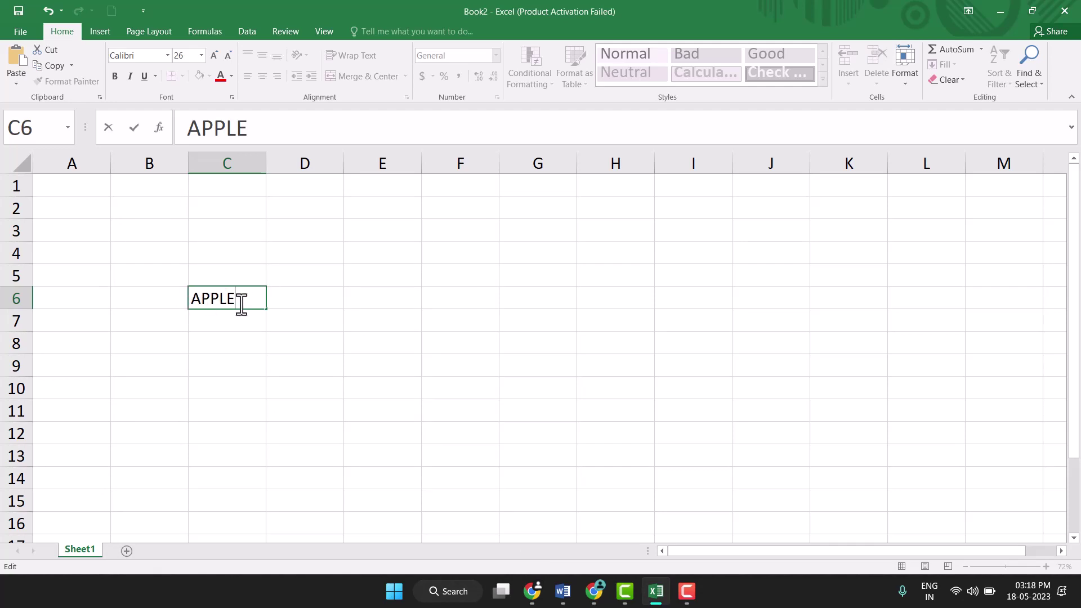